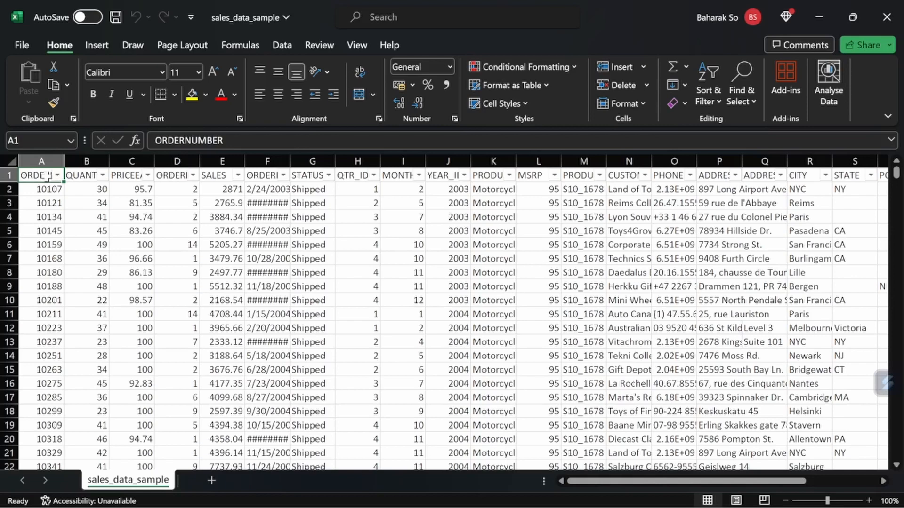
{"action": "key", "text": "shift+Right"}
{"action": "key", "text": "shift+Right"}
{"action": "key", "text": "shift+Down"}
{"action": "key", "text": "shift+Down"}
{"action": "key", "text": "shift+Down"}
{"action": "key", "text": "shift+Down"}
{"action": "key", "text": "shift+Down"}
{"action": "key", "text": "shift+Down"}
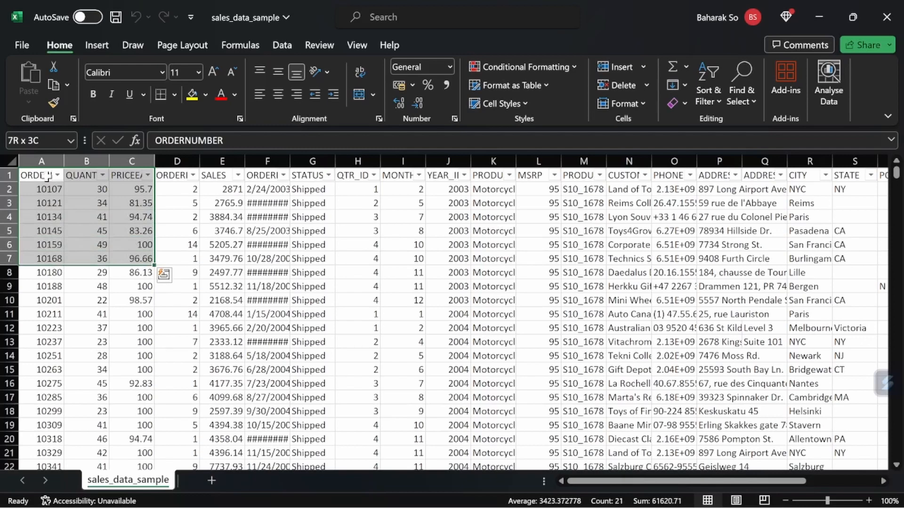
Select the entire sales dataset from the ORDERNUMBER header in A1 through the last filled row and column.
{"action": "left_click", "coordinate": [47, 176]}
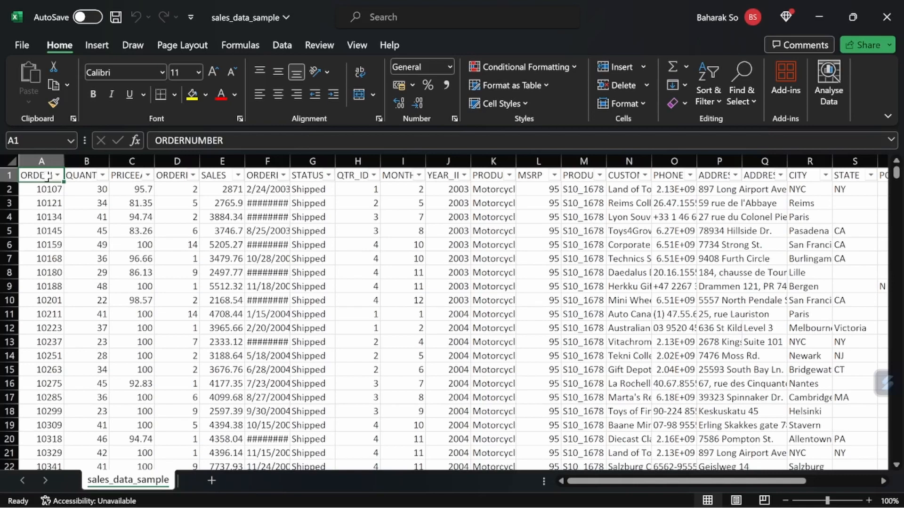
{"action": "key", "text": "ctrl+shift+Right"}
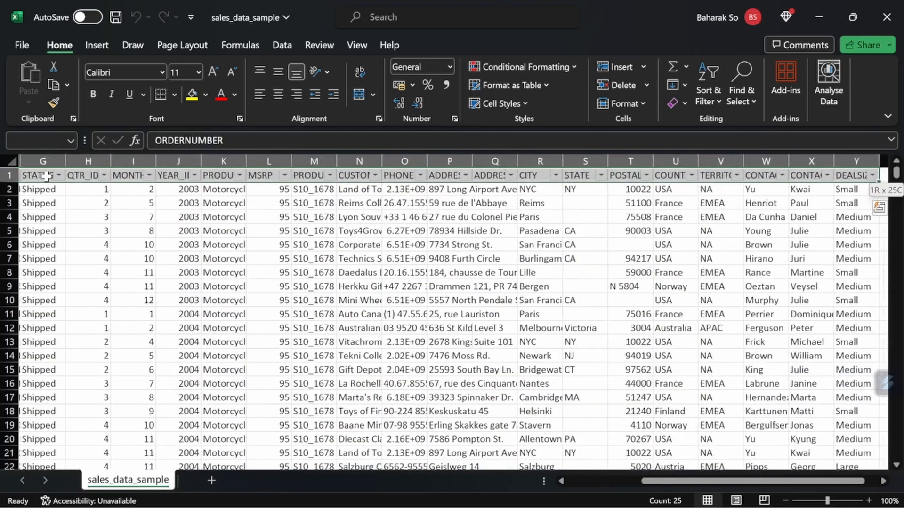
{"action": "key", "text": "ctrl+shift+Down"}
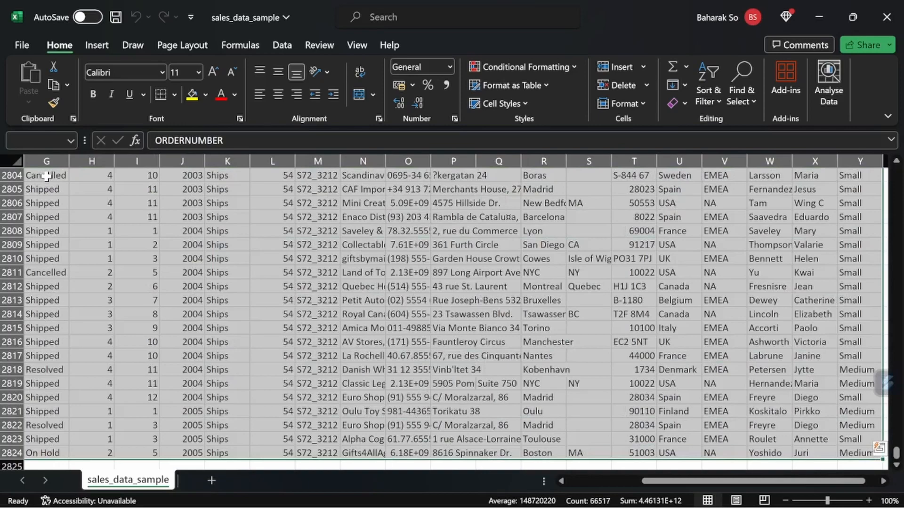
{"action": "scroll", "coordinate": [369, 322], "scroll_direction": "down", "scroll_amount": 3}
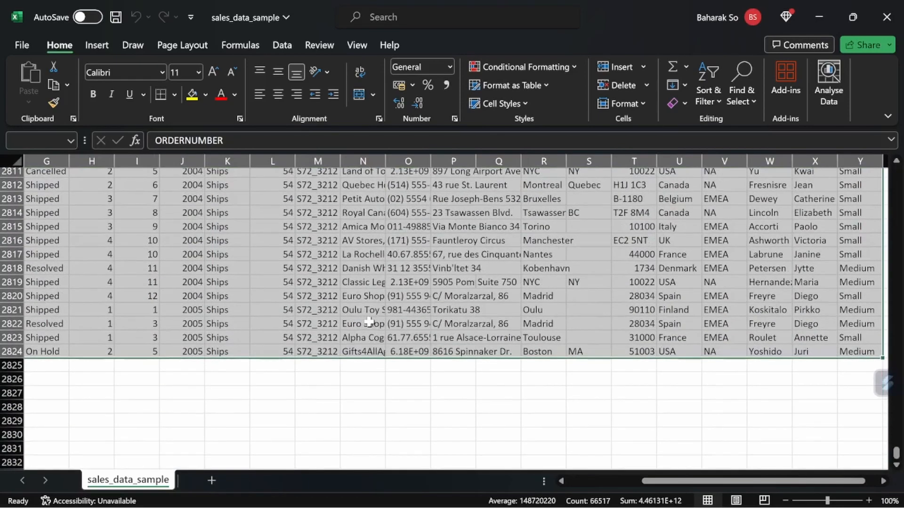
Create a PivotTable from the selected sales data on a new worksheet and dismiss the tip about multiple panes.
{"action": "left_click", "coordinate": [97, 45]}
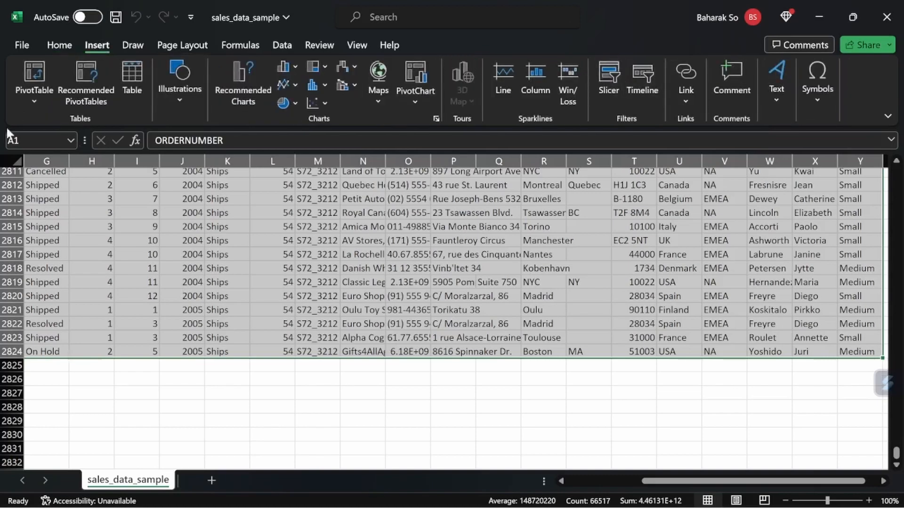
{"action": "left_click", "coordinate": [26, 74]}
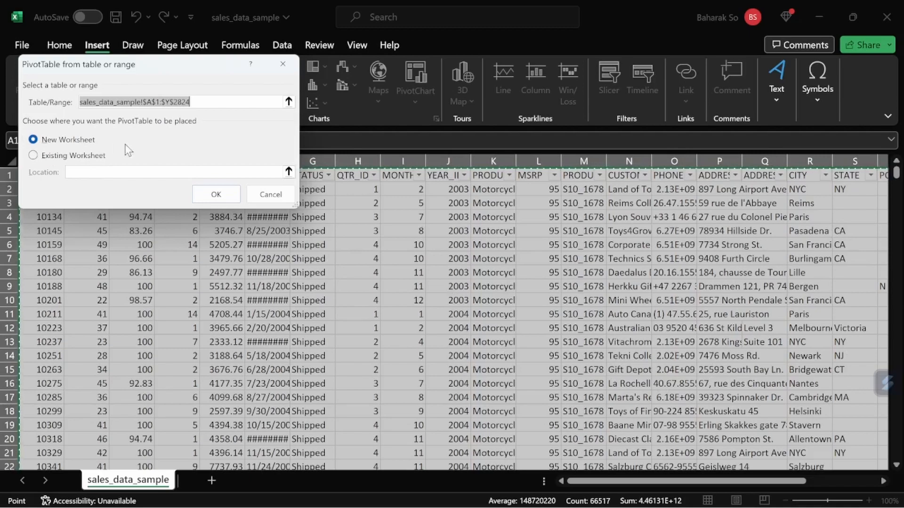
{"action": "left_click", "coordinate": [214, 195]}
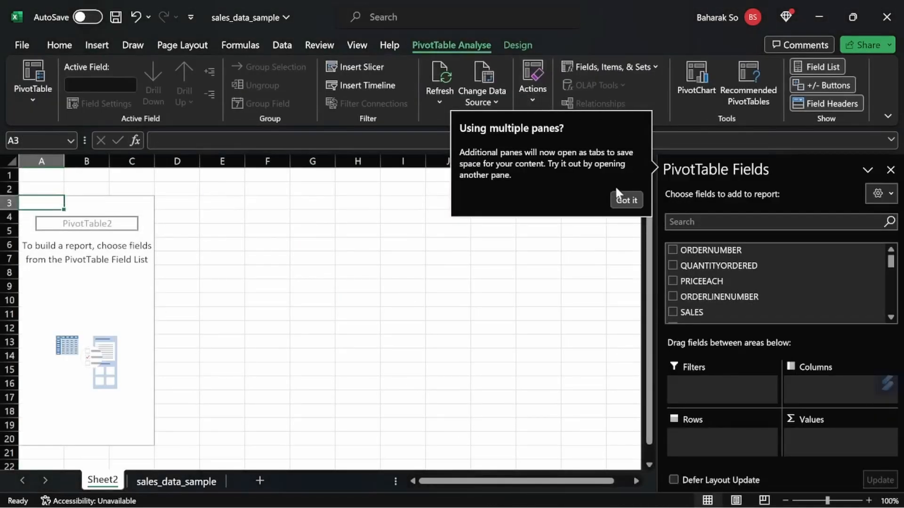
{"action": "left_click", "coordinate": [621, 200]}
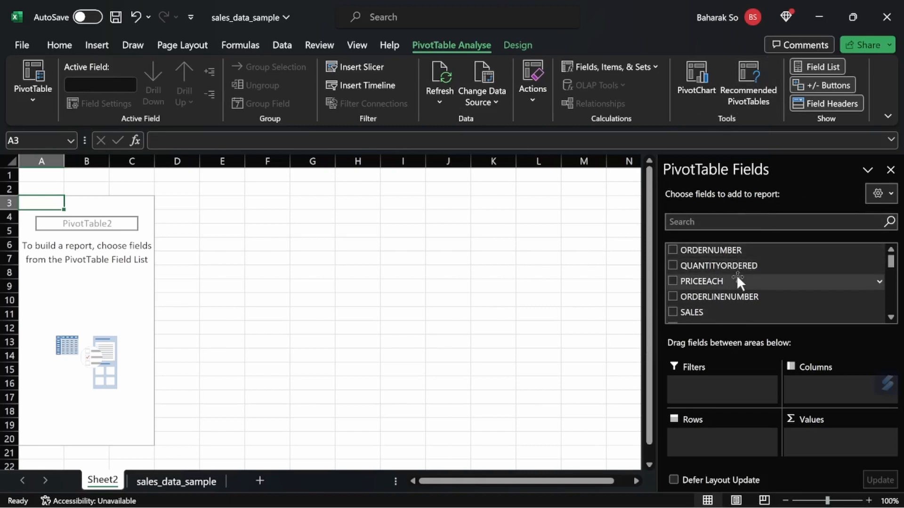
Review the column headers in row 1 of the sales_data_sample sheet, then return to the PivotTable on Sheet2.
{"action": "left_click", "coordinate": [166, 484]}
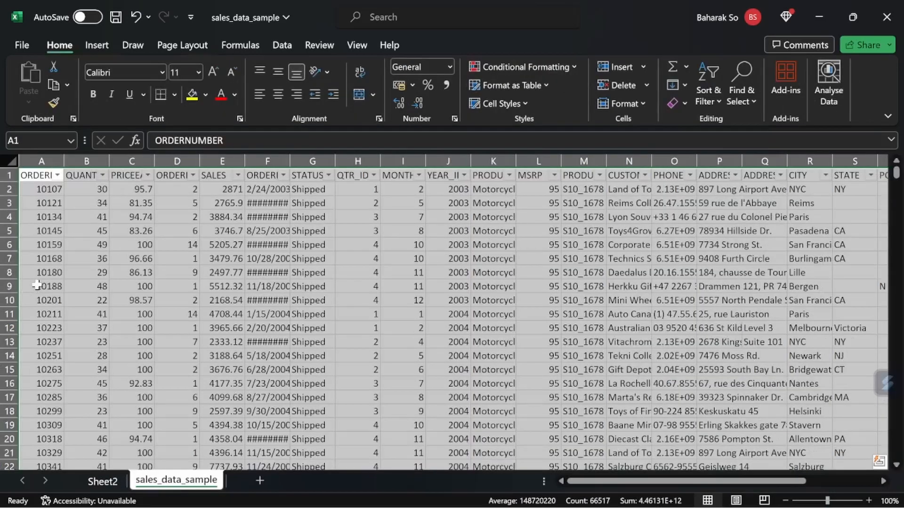
{"action": "left_click_drag", "start_coordinate": [41, 176], "coordinate": [651, 176]}
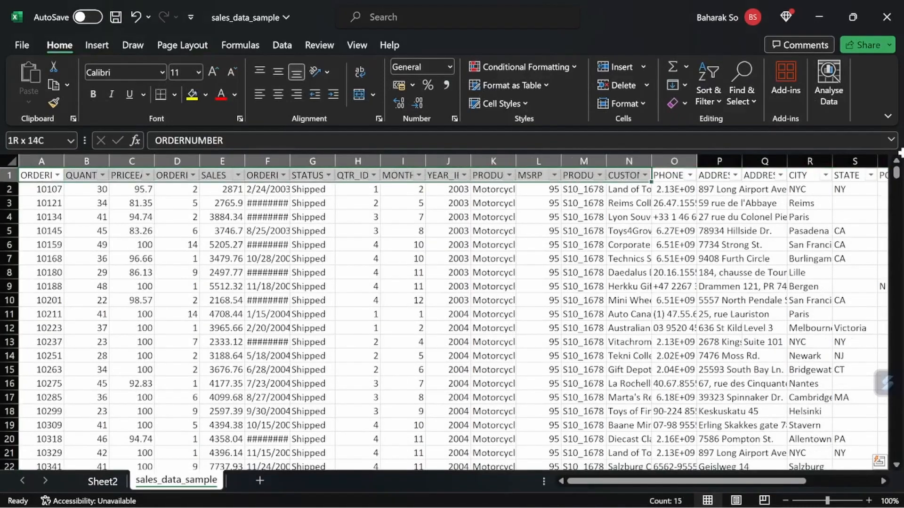
{"action": "left_click_drag", "start_coordinate": [899, 153], "coordinate": [811, 162]}
{"action": "left_click", "coordinate": [117, 480]}
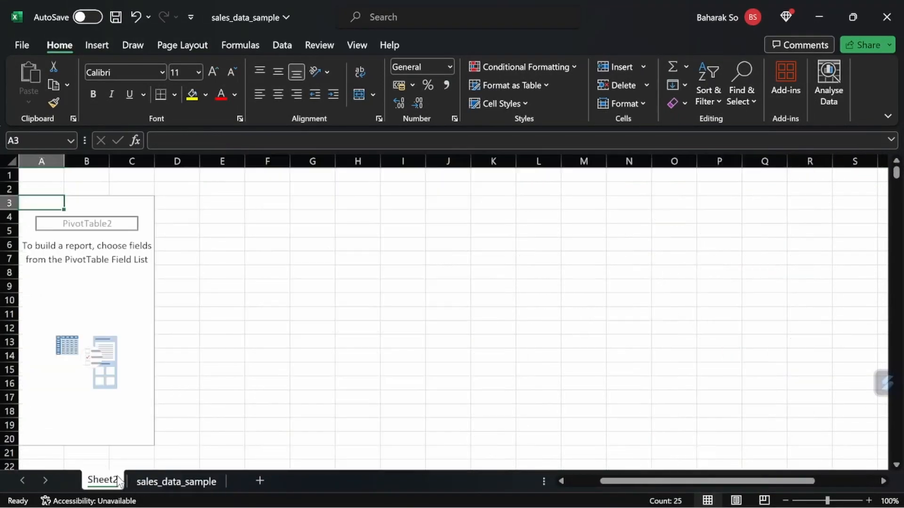
Add the TERRITORY field to the PivotTable's rows and select the listed territory labels.
{"action": "scroll", "coordinate": [717, 289], "scroll_direction": "down", "scroll_amount": 2}
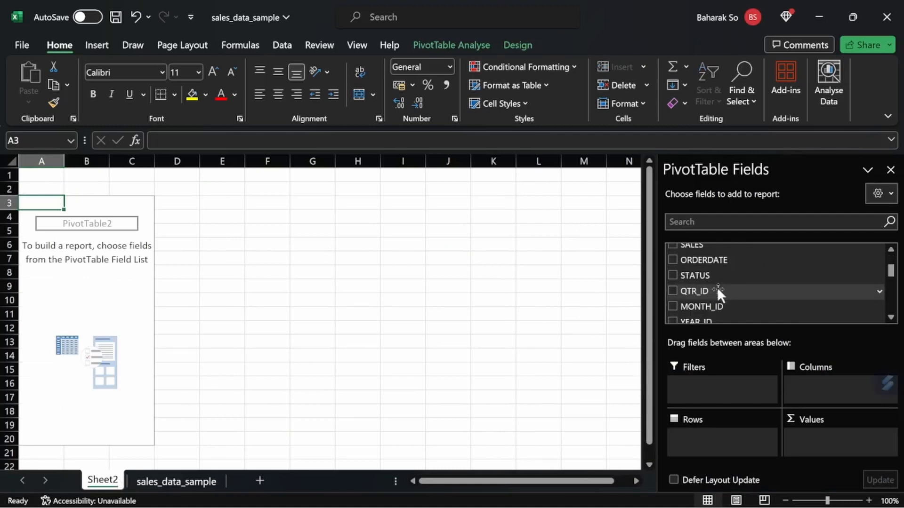
{"action": "scroll", "coordinate": [717, 289], "scroll_direction": "down", "scroll_amount": 8}
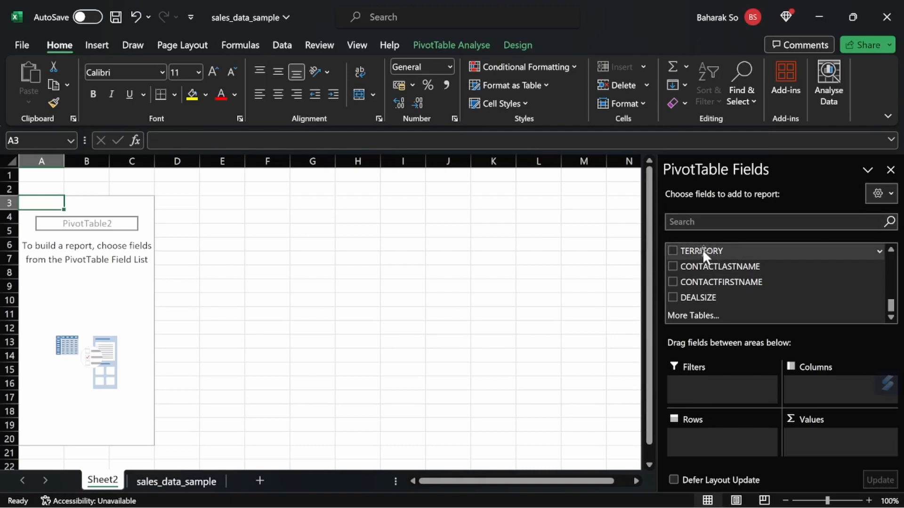
{"action": "left_click_drag", "start_coordinate": [703, 252], "coordinate": [704, 432]}
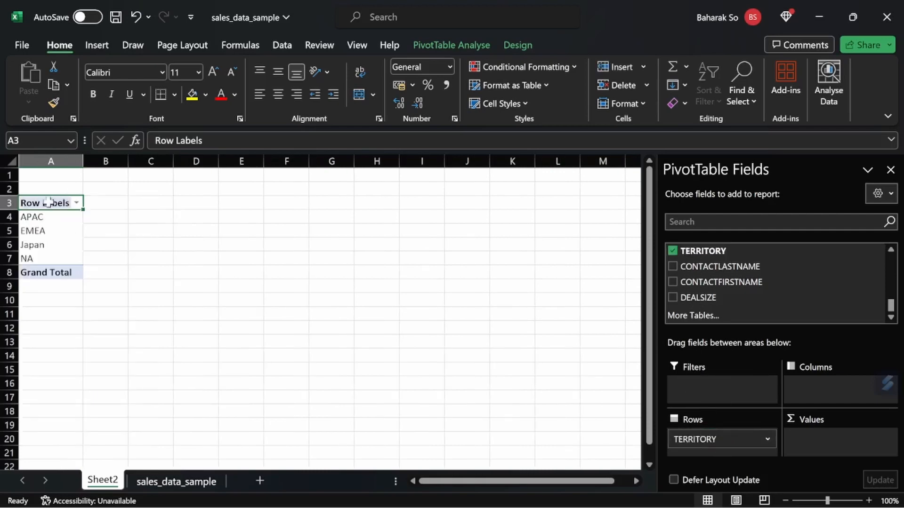
{"action": "left_click_drag", "start_coordinate": [57, 219], "coordinate": [74, 253]}
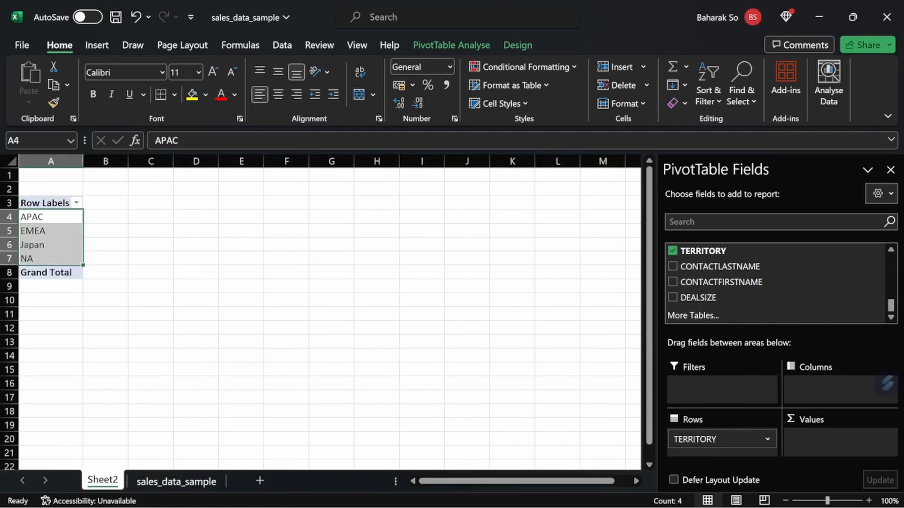
Add the SALES field to the PivotTable's values to sum sales for each territory.
{"action": "scroll", "coordinate": [800, 285], "scroll_direction": "up", "scroll_amount": 1}
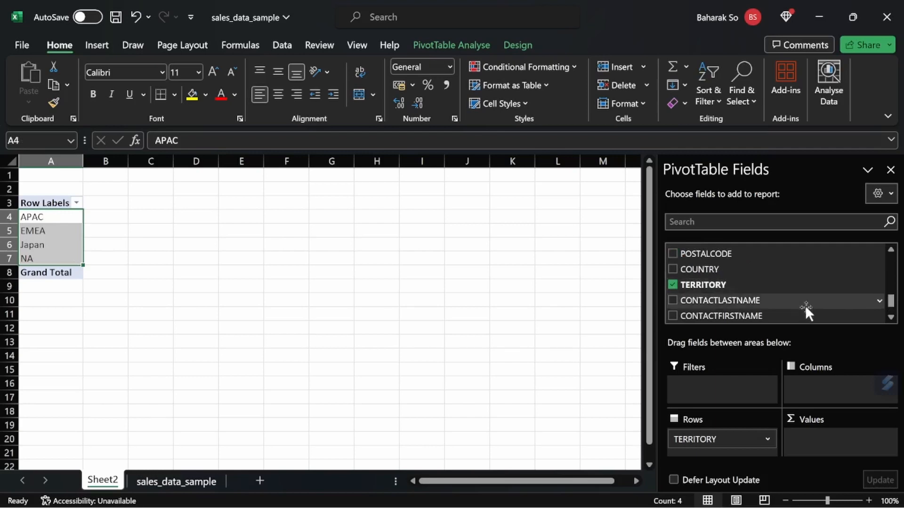
{"action": "left_click_drag", "start_coordinate": [891, 301], "coordinate": [894, 252]}
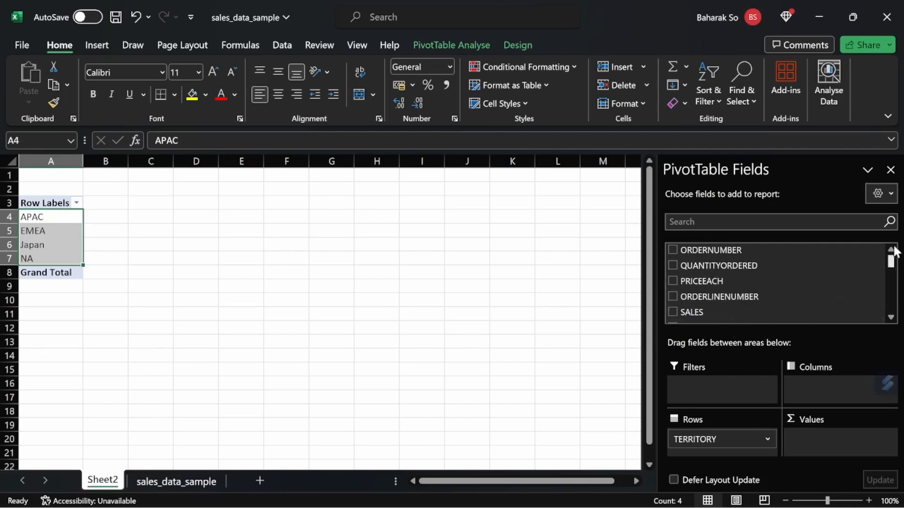
{"action": "left_click", "coordinate": [695, 299]}
{"action": "left_click", "coordinate": [691, 312]}
{"action": "left_click_drag", "start_coordinate": [691, 310], "coordinate": [822, 438]}
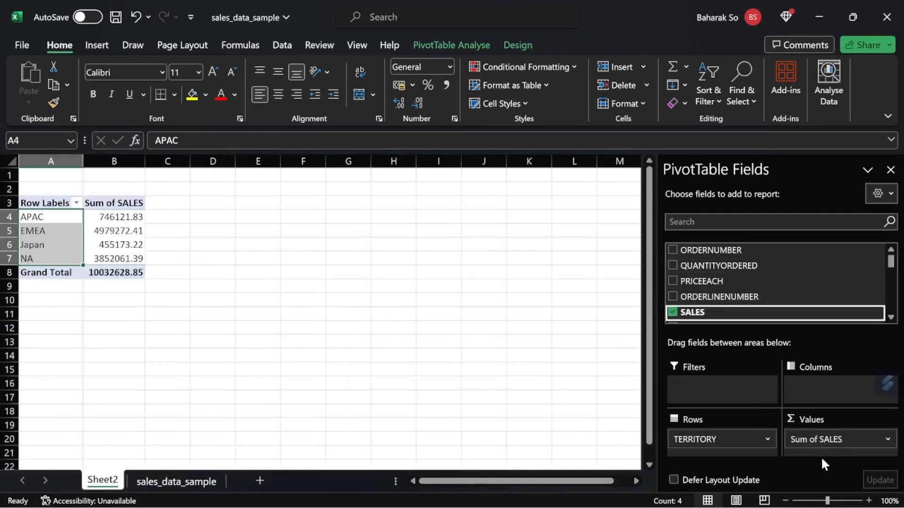
Format the Sum of SALES figures and their grand total with thousands separators and no decimal places.
{"action": "left_click_drag", "start_coordinate": [119, 217], "coordinate": [121, 277]}
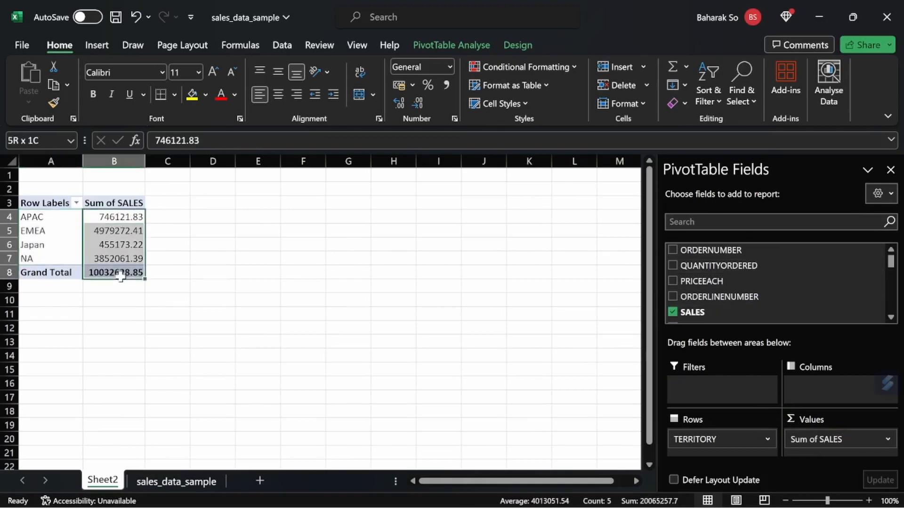
{"action": "left_click", "coordinate": [444, 83]}
{"action": "left_click", "coordinate": [416, 99]}
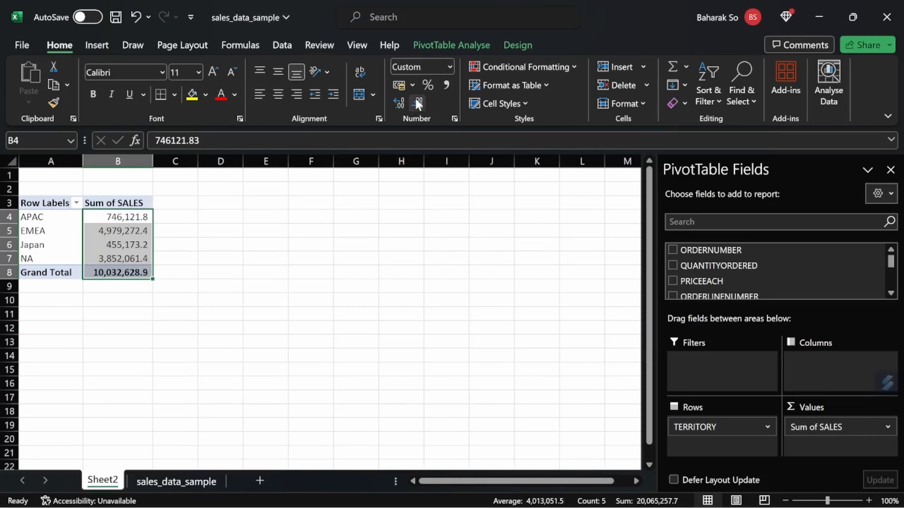
{"action": "left_click", "coordinate": [414, 97]}
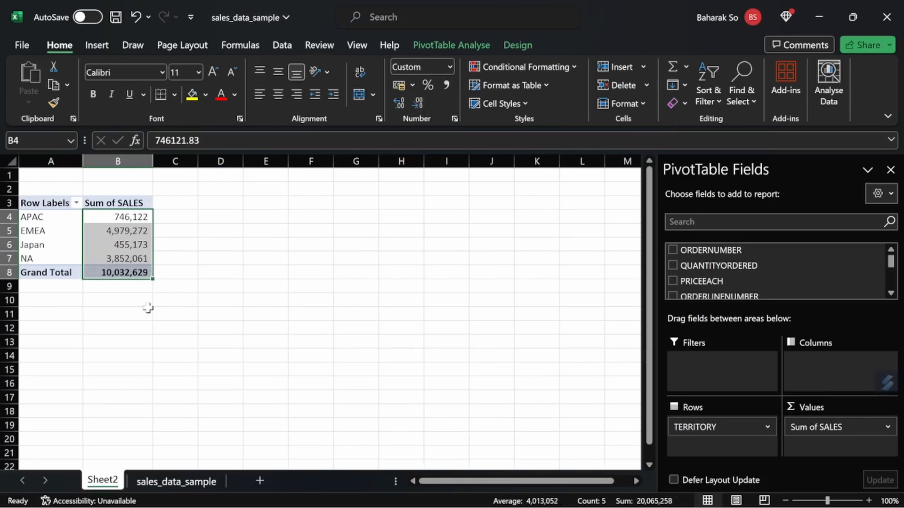
{"action": "left_click", "coordinate": [126, 300]}
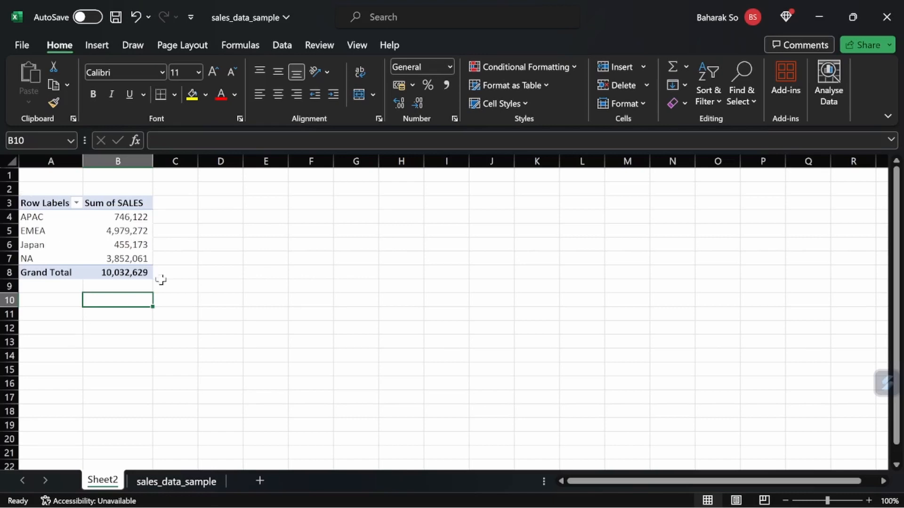
Add the DEALSIZE field to the PivotTable's columns to split territory sales by deal size.
{"action": "left_click", "coordinate": [139, 244]}
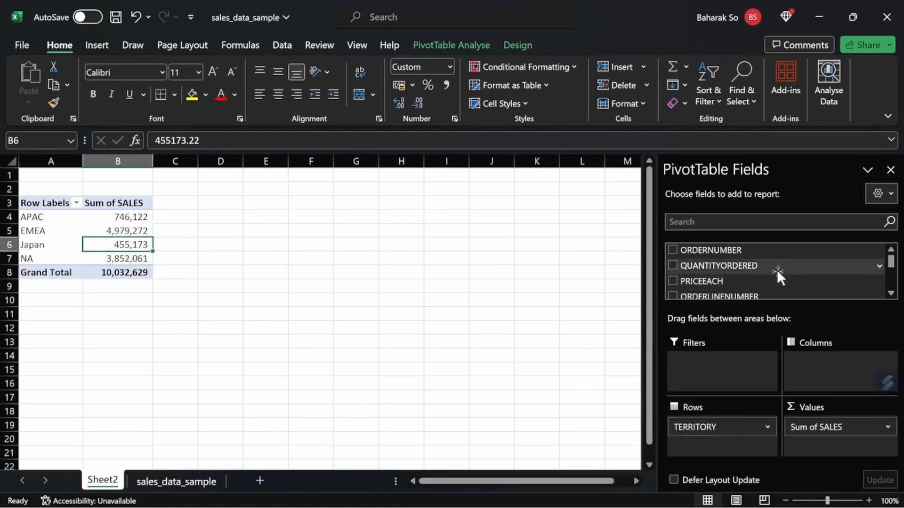
{"action": "left_click_drag", "start_coordinate": [889, 262], "coordinate": [894, 293]}
{"action": "left_click_drag", "start_coordinate": [706, 273], "coordinate": [845, 366]}
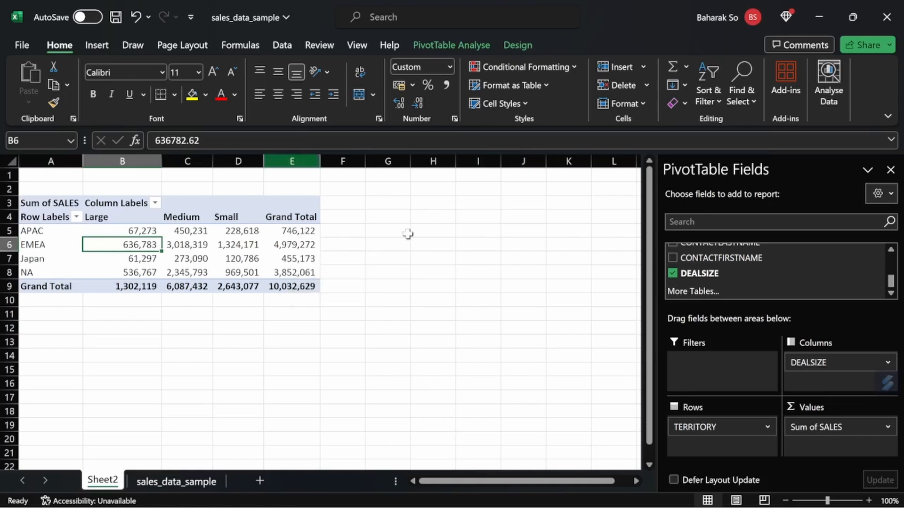
Sort the territories by their Grand Total sales from largest to smallest.
{"action": "left_click", "coordinate": [289, 233]}
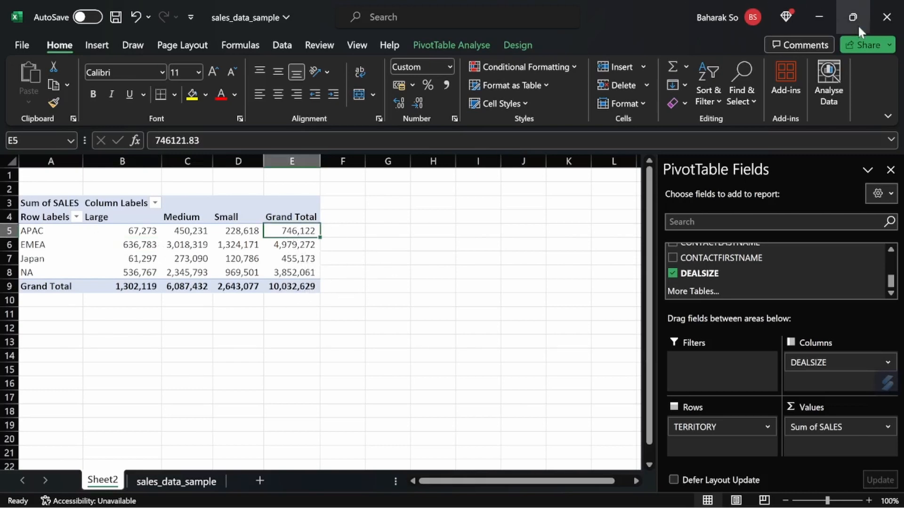
{"action": "left_click", "coordinate": [712, 90]}
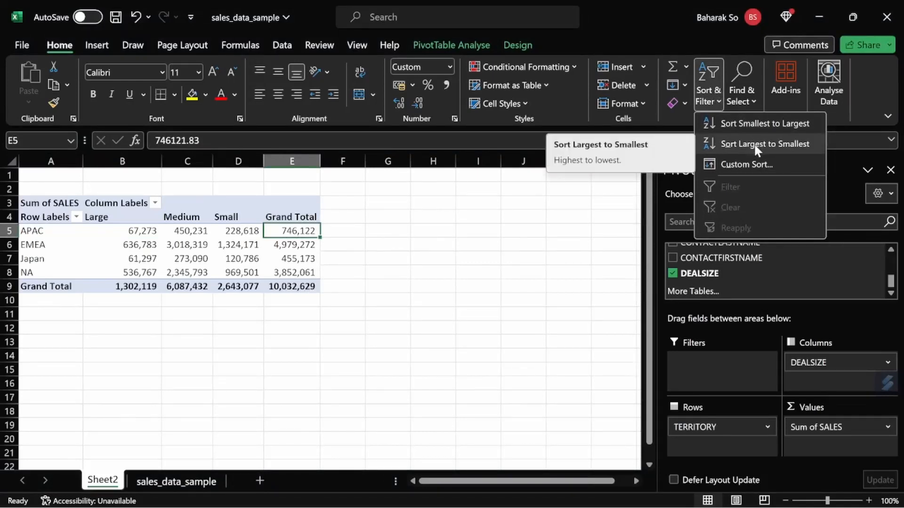
{"action": "left_click", "coordinate": [755, 144]}
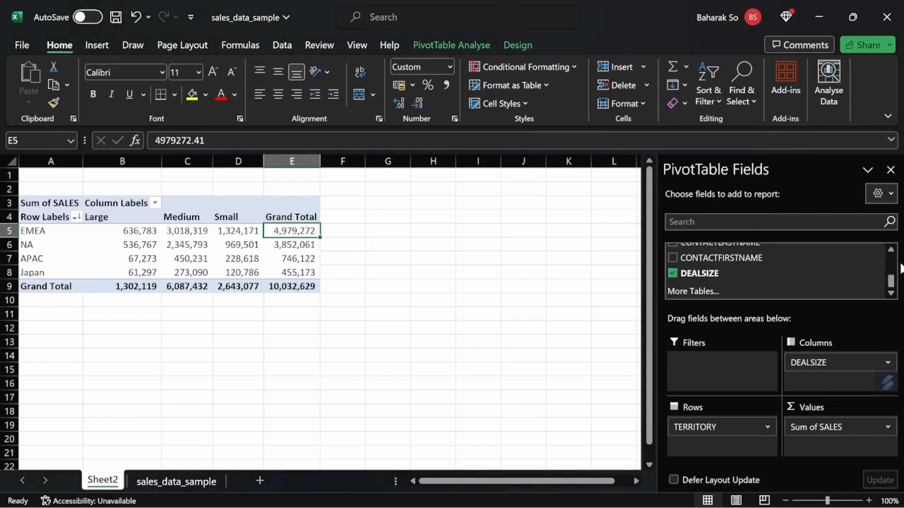
Add the ORDERDATE field to the PivotTable as a report filter.
{"action": "left_click_drag", "start_coordinate": [890, 281], "coordinate": [895, 248]}
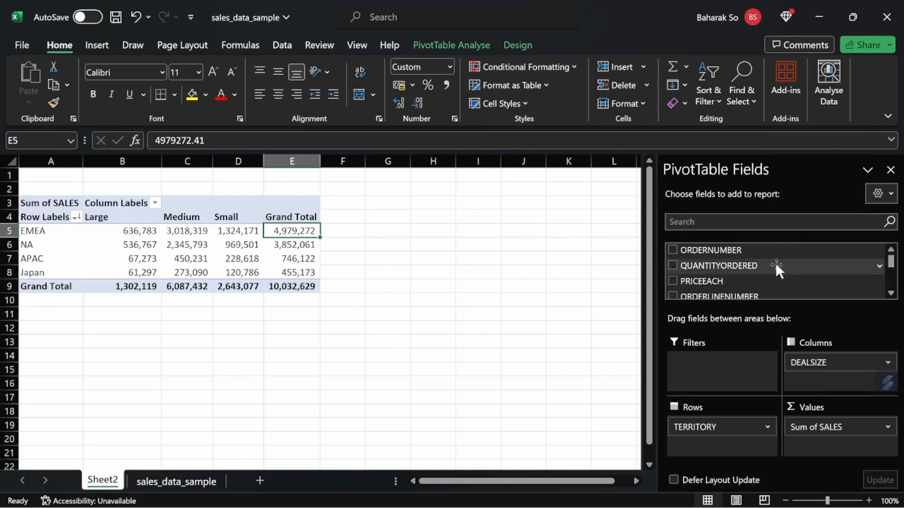
{"action": "left_click", "coordinate": [891, 293]}
{"action": "left_click", "coordinate": [891, 293]}
{"action": "left_click", "coordinate": [890, 294]}
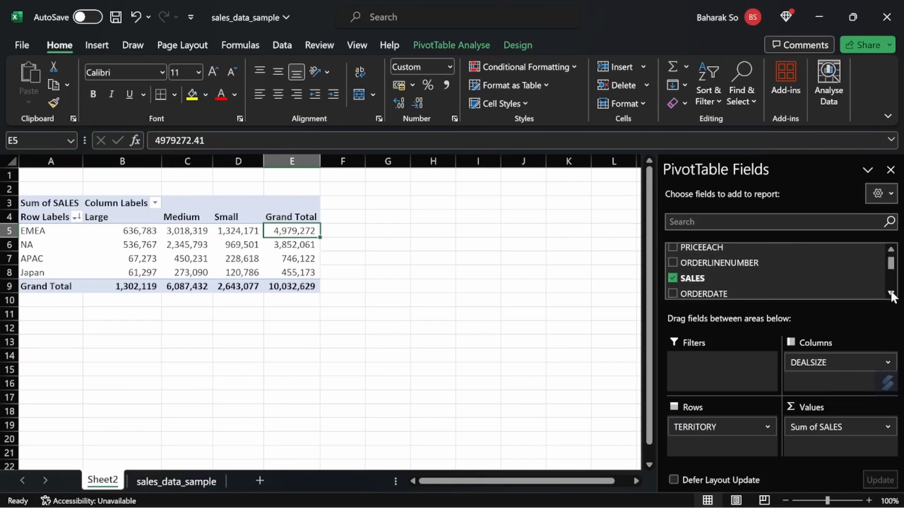
{"action": "left_click", "coordinate": [891, 294]}
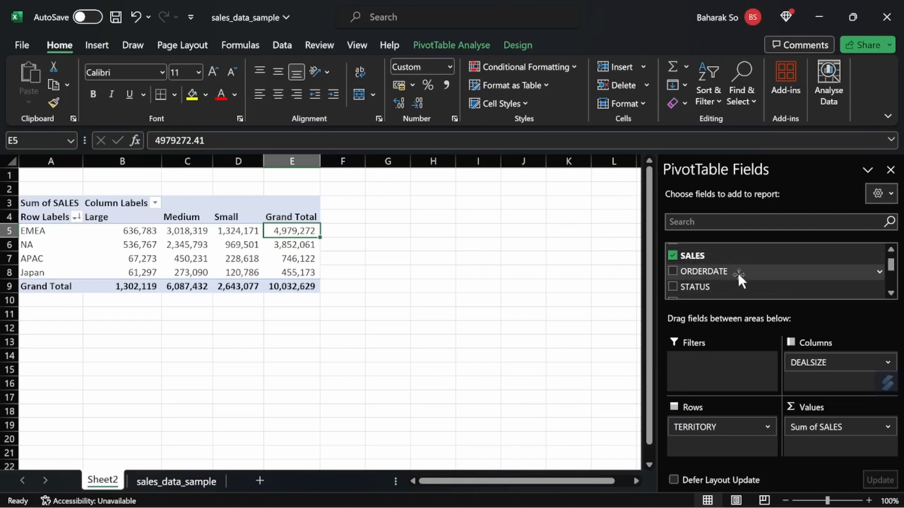
{"action": "left_click_drag", "start_coordinate": [738, 272], "coordinate": [757, 393]}
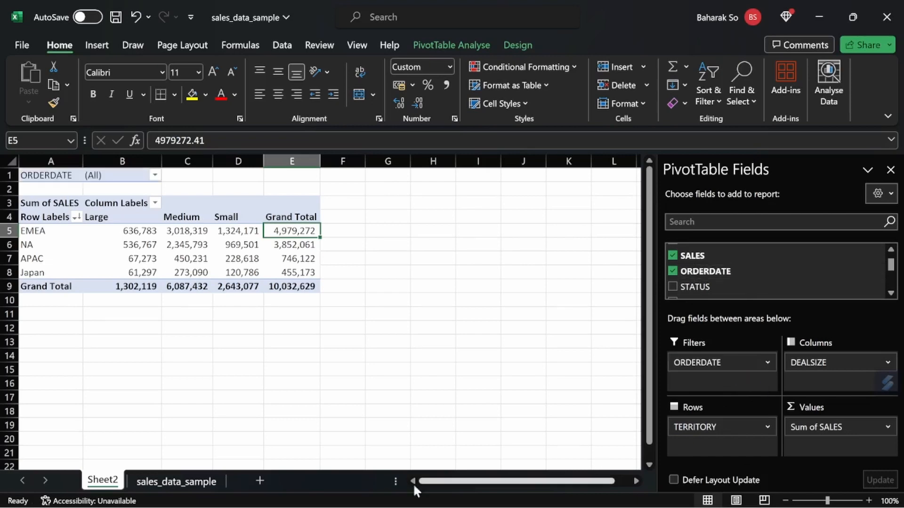
Filter the PivotTable to show only the order date 6/15/2004.
{"action": "left_click", "coordinate": [154, 175]}
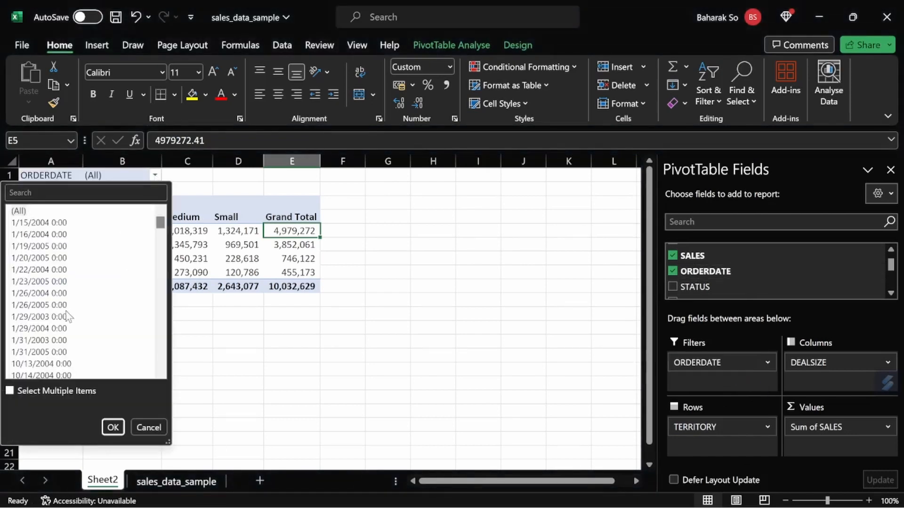
{"action": "scroll", "coordinate": [73, 318], "scroll_direction": "down", "scroll_amount": 10}
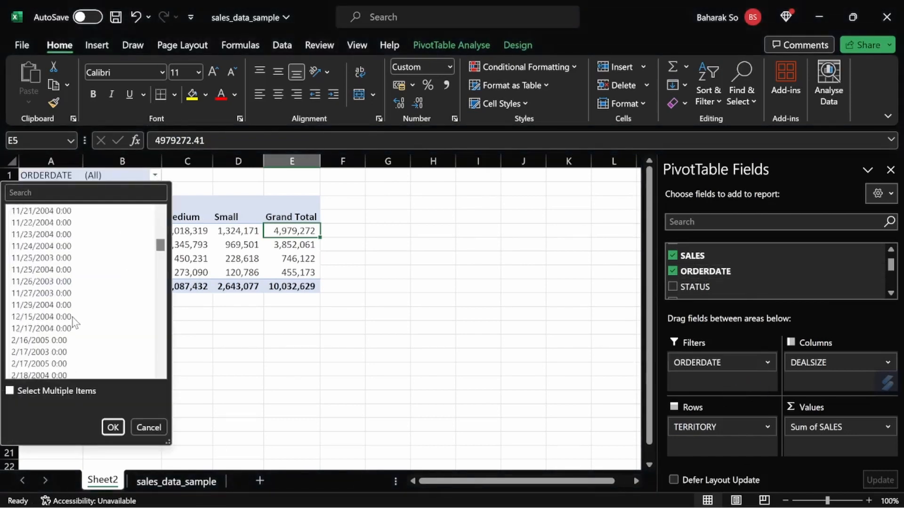
{"action": "scroll", "coordinate": [73, 318], "scroll_direction": "down", "scroll_amount": 6}
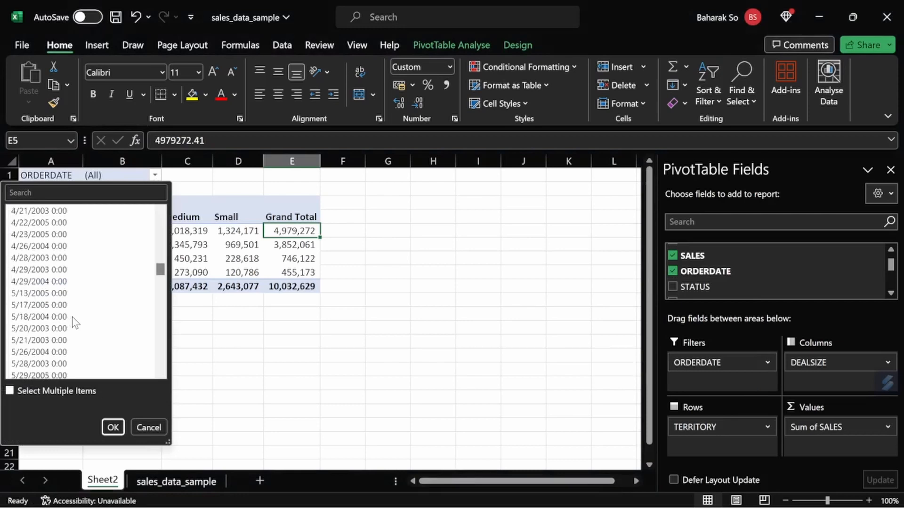
{"action": "scroll", "coordinate": [73, 323], "scroll_direction": "down", "scroll_amount": 3}
{"action": "left_click", "coordinate": [37, 318]}
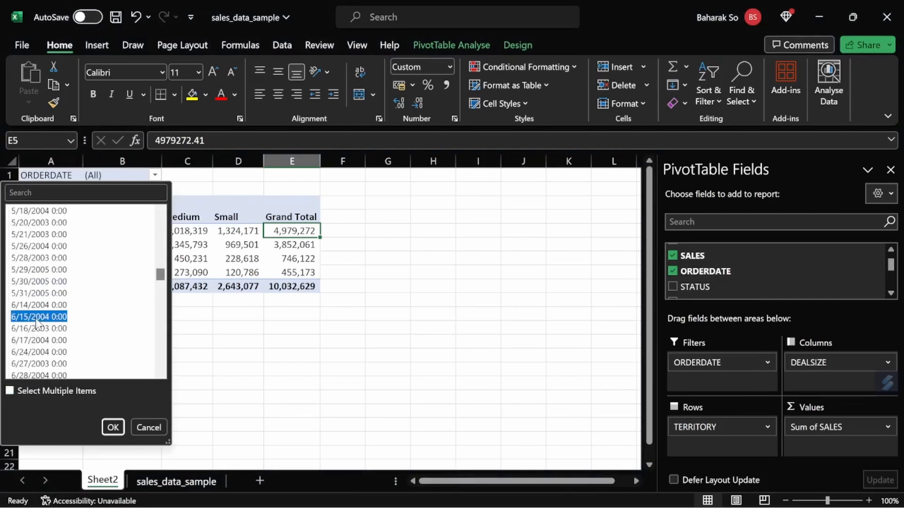
{"action": "left_click", "coordinate": [113, 427]}
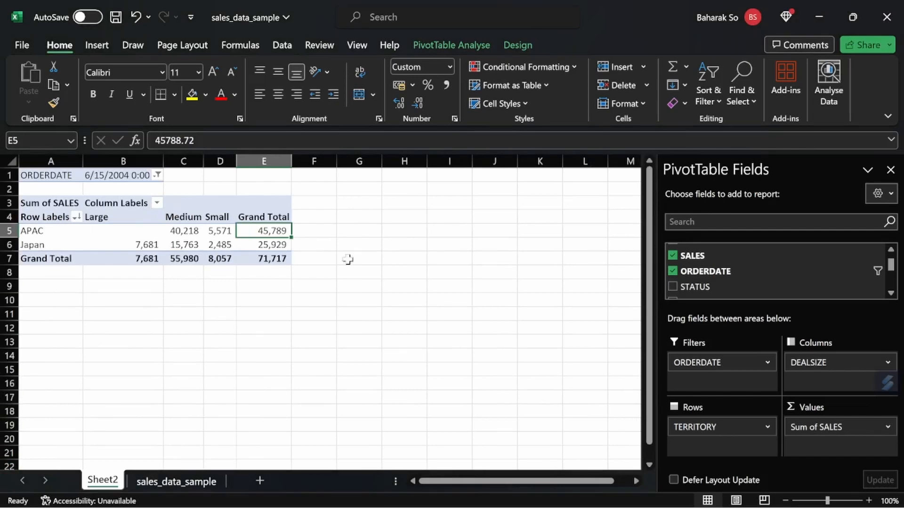